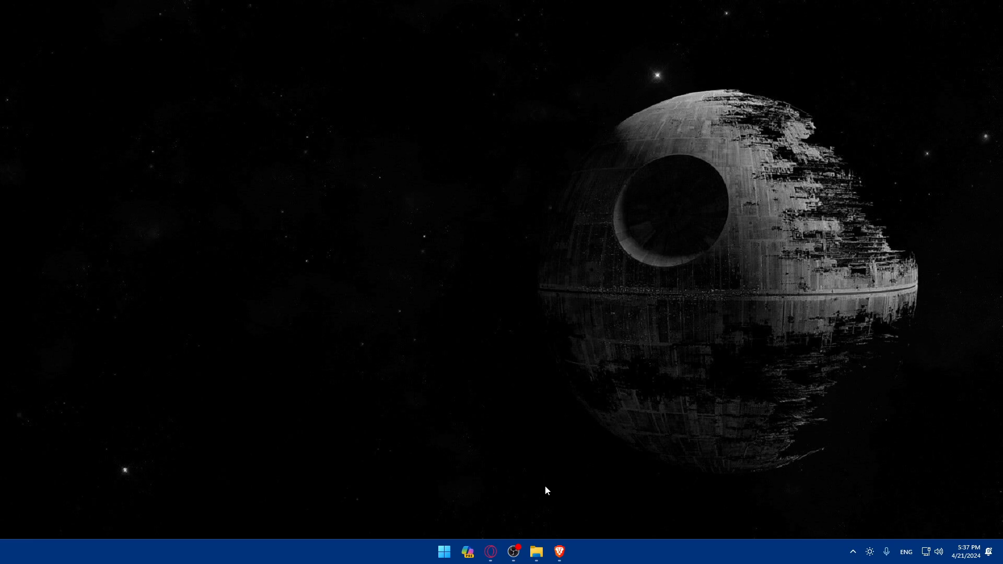
Step: Open canva.com in the Brave browser
{"action": "left_click", "coordinate": [563, 550]}
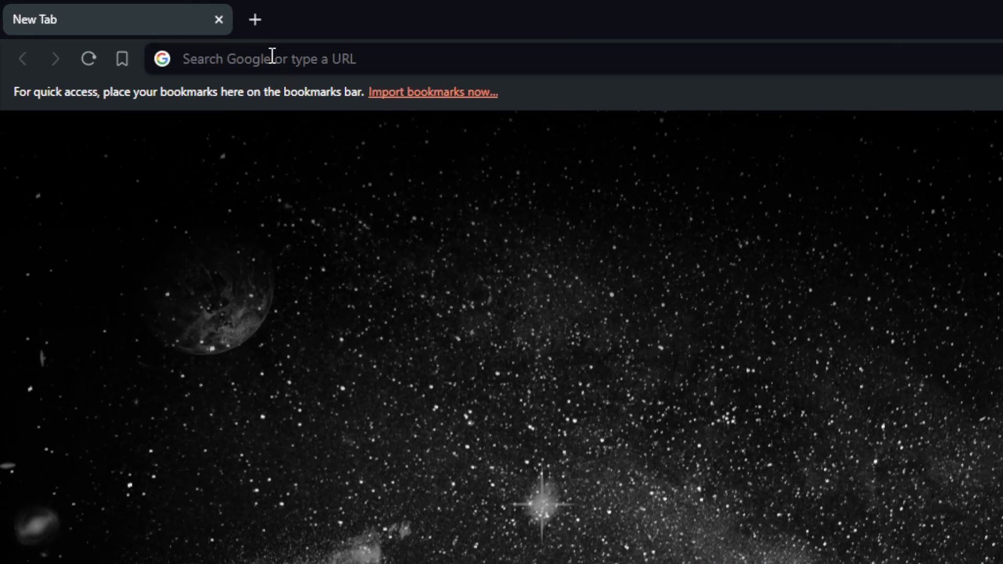
{"action": "left_click", "coordinate": [145, 30]}
{"action": "type", "text": "canva.co"}
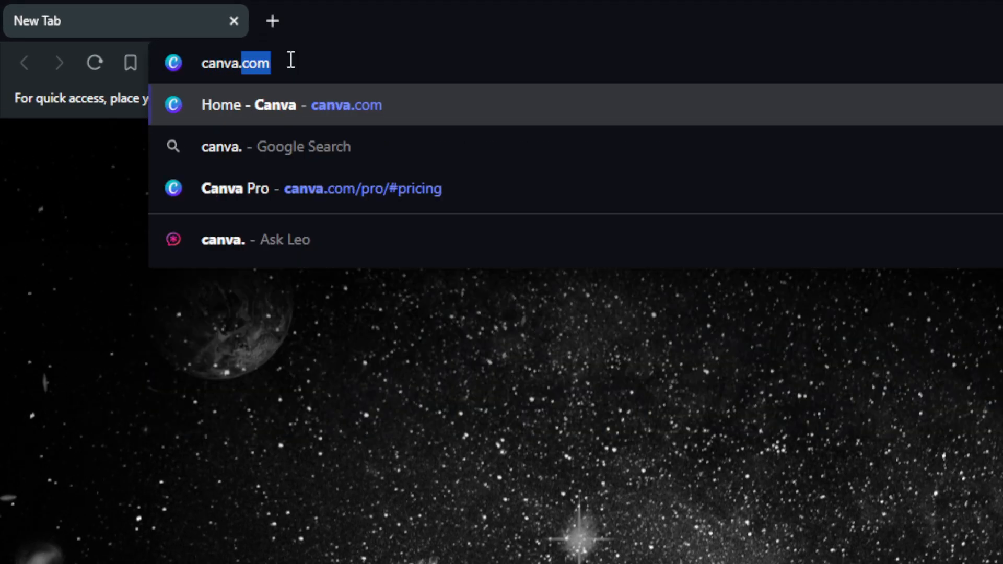
{"action": "type", "text": "m"}
{"action": "key", "text": "Return"}
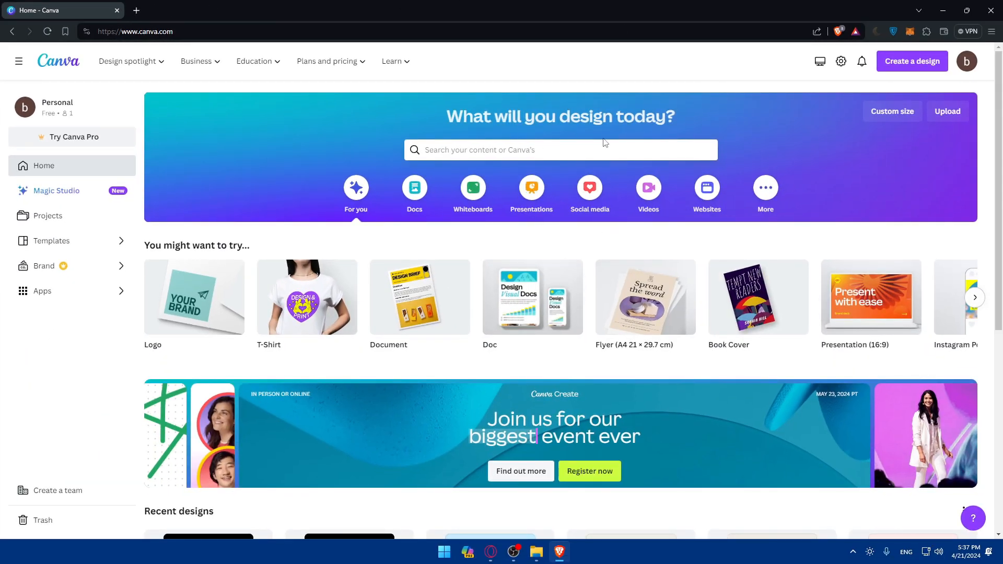
Step: Open canva.com in a new private browser window to see the logged-out home page
{"action": "key", "text": "ctrl+shift+n"}
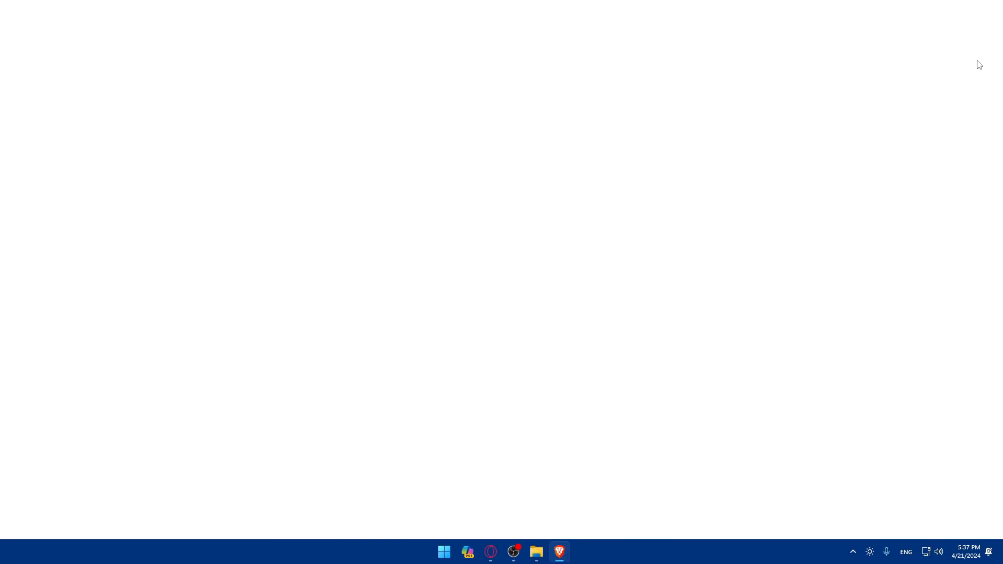
{"action": "type", "text": "canva.com"}
{"action": "key", "text": "Return"}
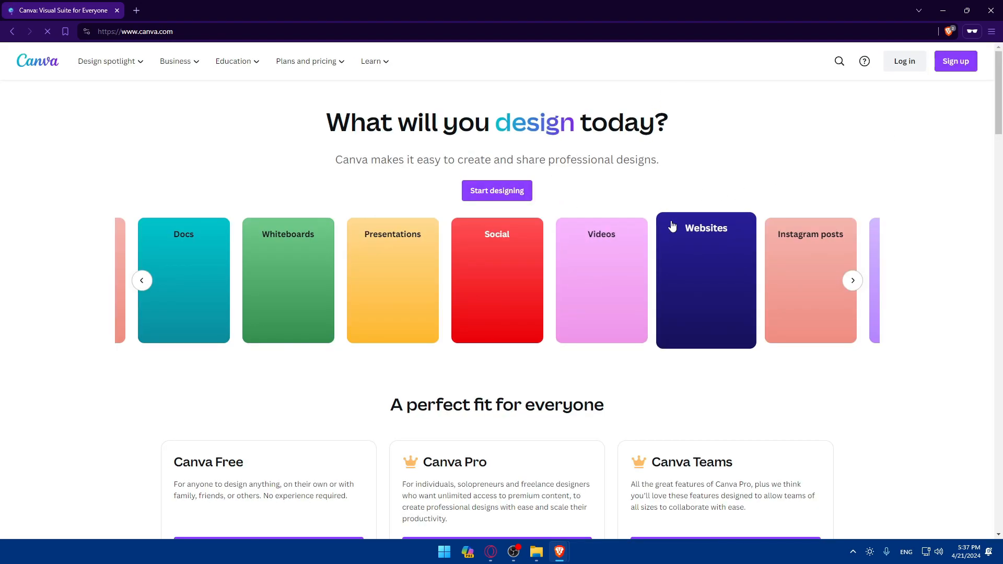
Step: Examine the full list of Canva log-in and sign-up methods, including the additional ways to continue, and close the dialog
{"action": "left_click", "coordinate": [904, 61]}
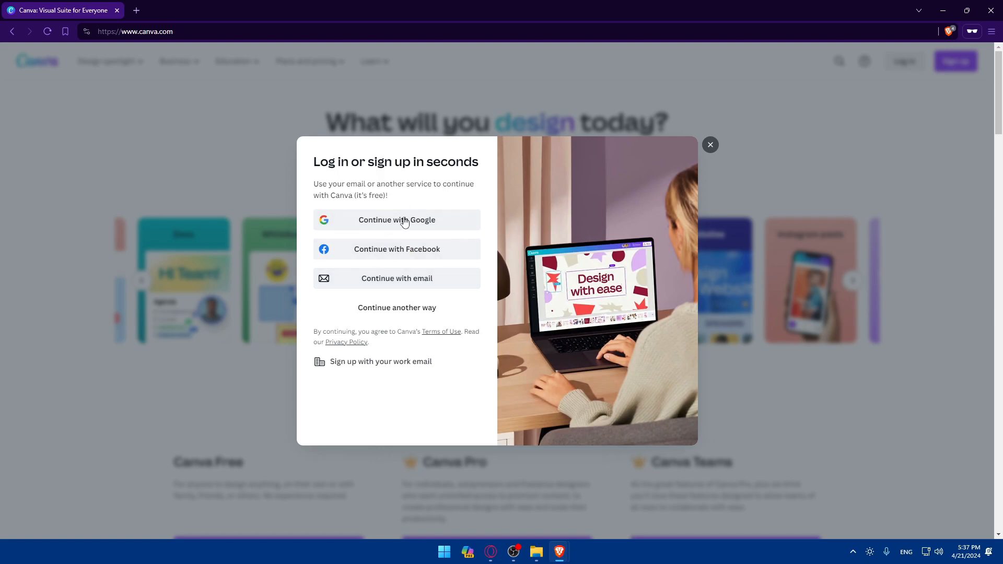
{"action": "left_click", "coordinate": [398, 307]}
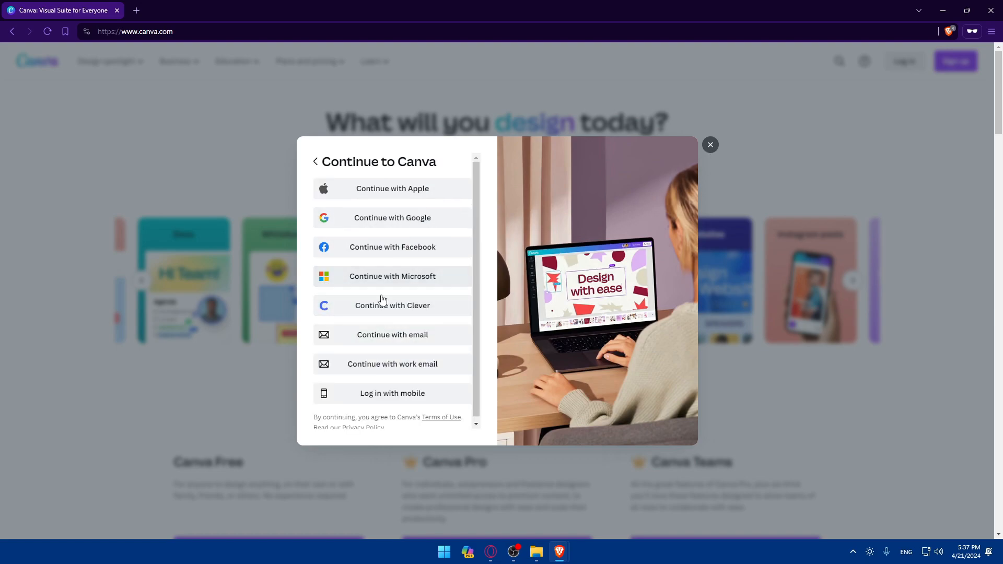
{"action": "scroll", "coordinate": [406, 251], "scroll_direction": "down", "scroll_amount": 5}
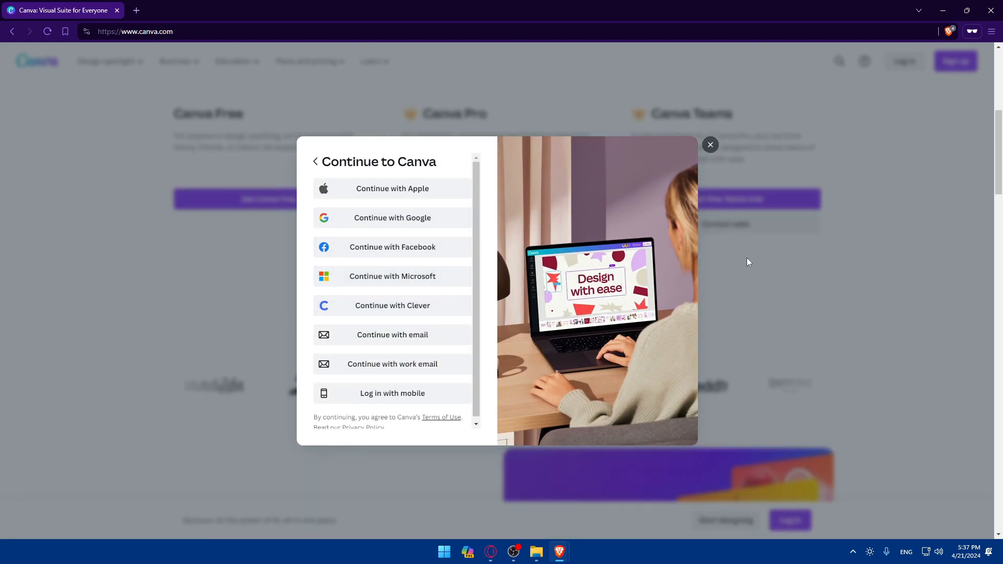
{"action": "scroll", "coordinate": [747, 263], "scroll_direction": "up", "scroll_amount": 5}
{"action": "left_click", "coordinate": [710, 145]}
{"action": "left_click", "coordinate": [948, 64]}
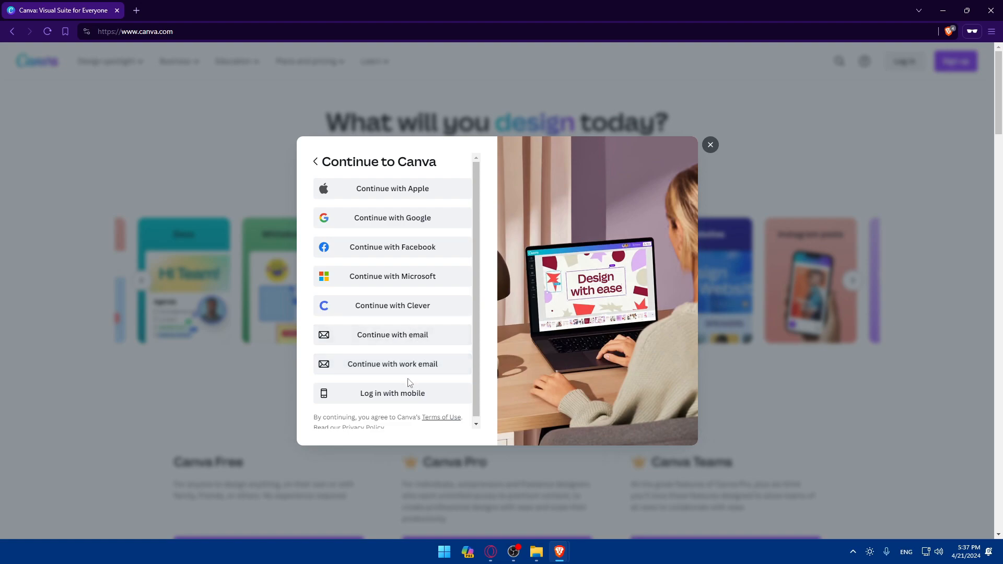
{"action": "left_click", "coordinate": [712, 147]}
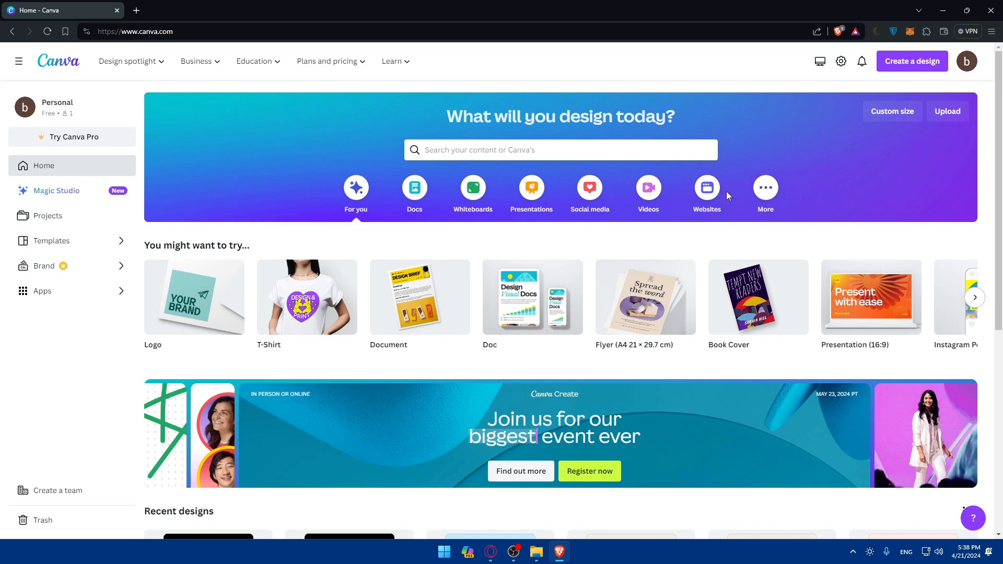
Step: Browse the additional design types and their template categories in the More section of the logged-in home page
{"action": "left_click", "coordinate": [766, 189]}
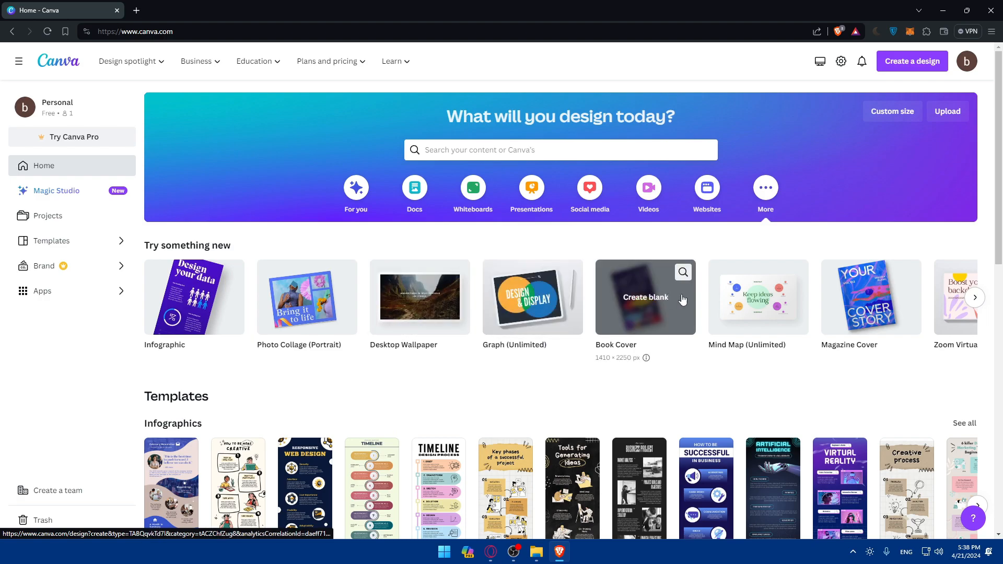
{"action": "scroll", "coordinate": [785, 299], "scroll_direction": "down", "scroll_amount": 2}
{"action": "scroll", "coordinate": [785, 299], "scroll_direction": "up", "scroll_amount": 2}
{"action": "left_click", "coordinate": [974, 298]}
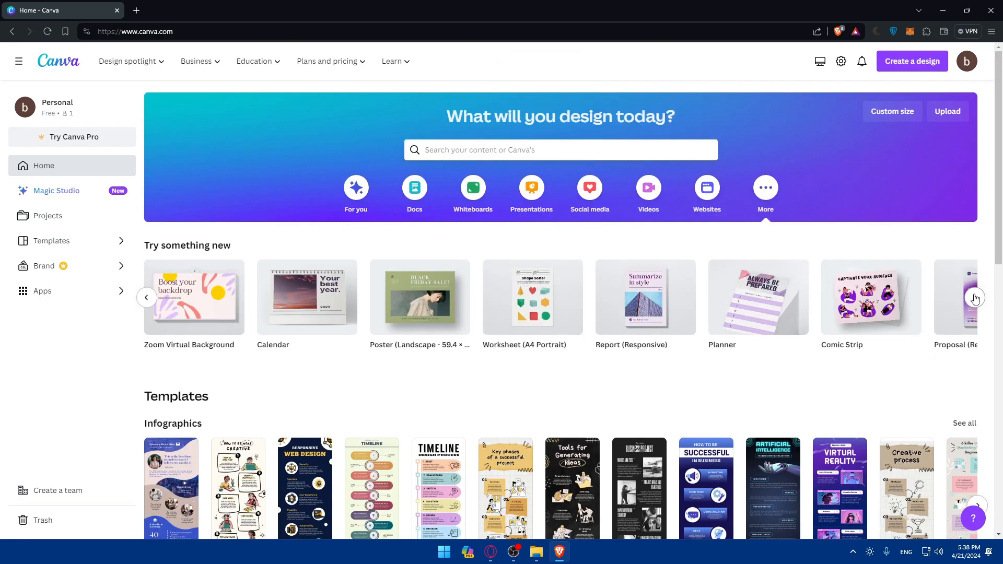
{"action": "left_click", "coordinate": [974, 297]}
{"action": "left_click", "coordinate": [975, 297]}
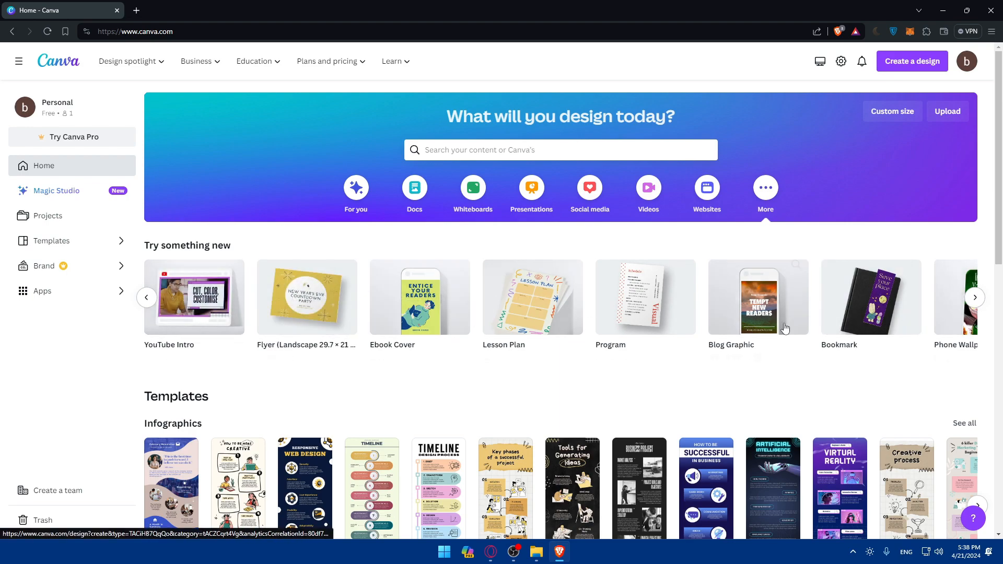
{"action": "left_click", "coordinate": [980, 304]}
{"action": "scroll", "coordinate": [681, 309], "scroll_direction": "down", "scroll_amount": 3}
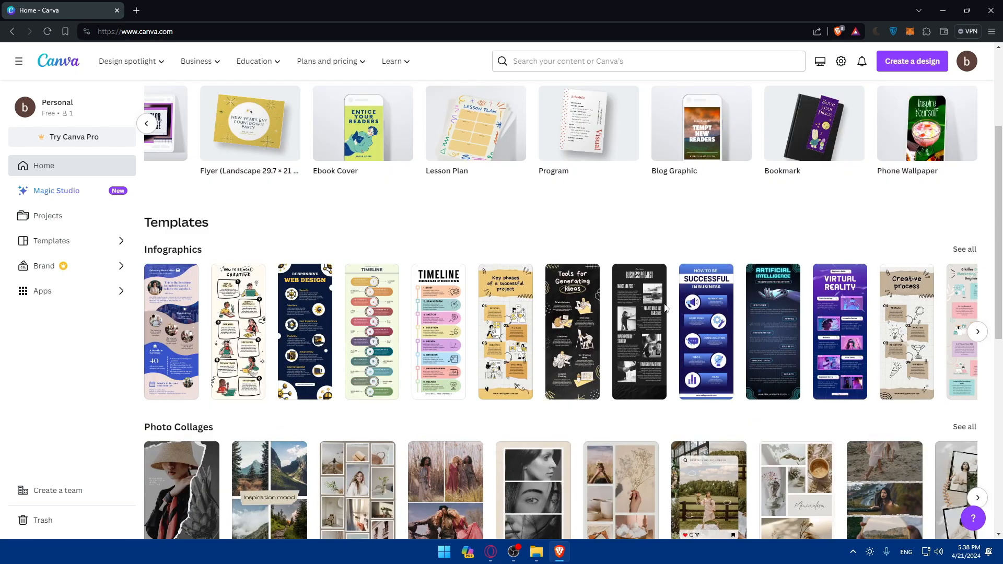
{"action": "scroll", "coordinate": [751, 302], "scroll_direction": "down", "scroll_amount": 3}
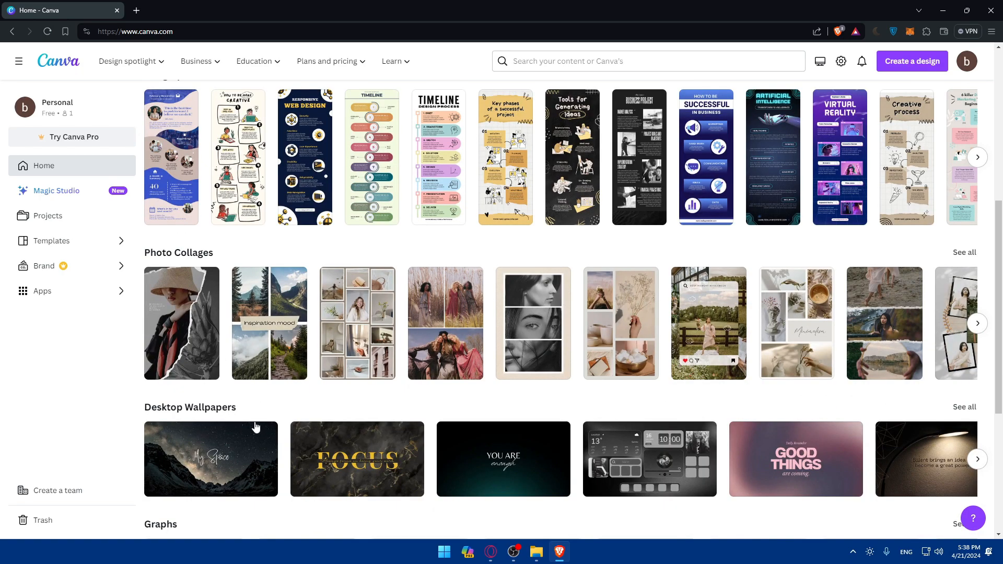
{"action": "scroll", "coordinate": [248, 427], "scroll_direction": "down", "scroll_amount": 2}
{"action": "scroll", "coordinate": [224, 388], "scroll_direction": "down", "scroll_amount": 2}
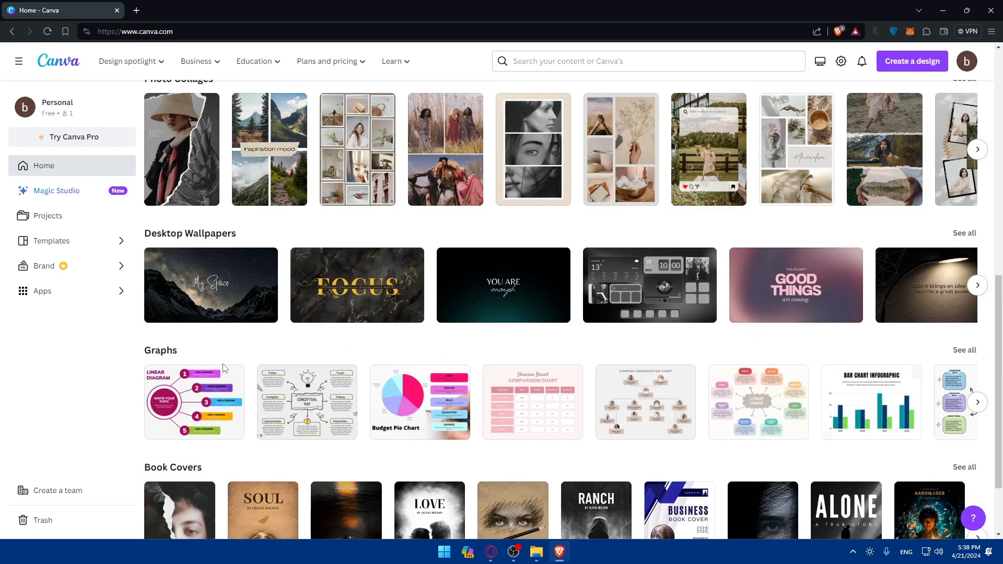
{"action": "scroll", "coordinate": [226, 371], "scroll_direction": "down", "scroll_amount": 2}
{"action": "scroll", "coordinate": [343, 127], "scroll_direction": "up", "scroll_amount": 11}
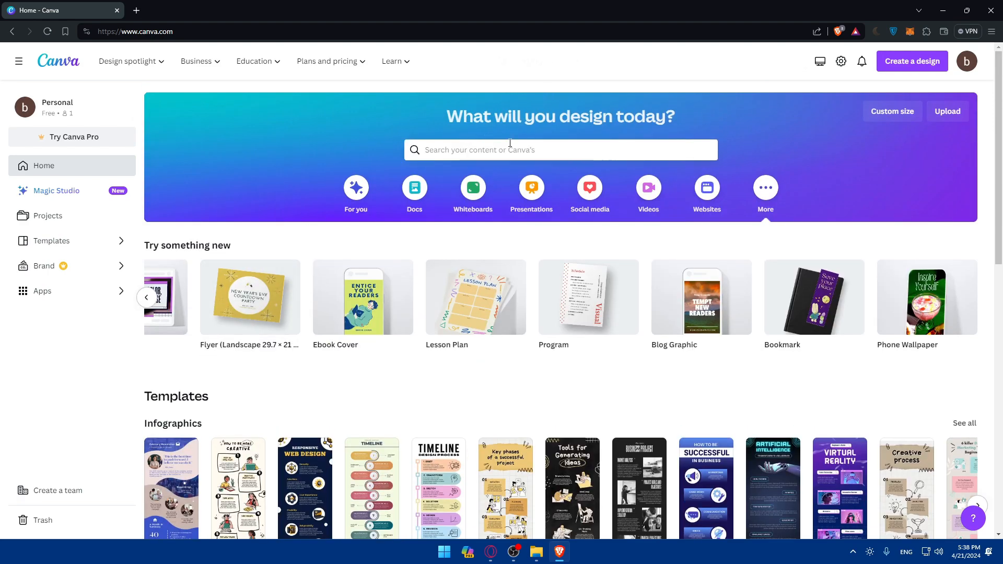
Step: Search the Canva templates for "youtube thumbnails"
{"action": "left_click", "coordinate": [506, 147]}
{"action": "type", "text": "youtube"}
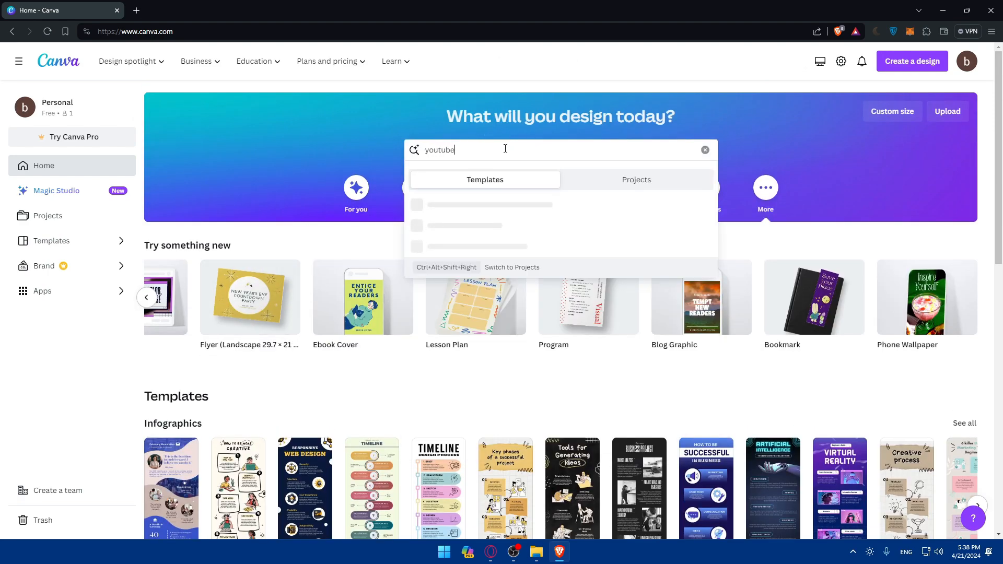
{"action": "type", "text": " thum"}
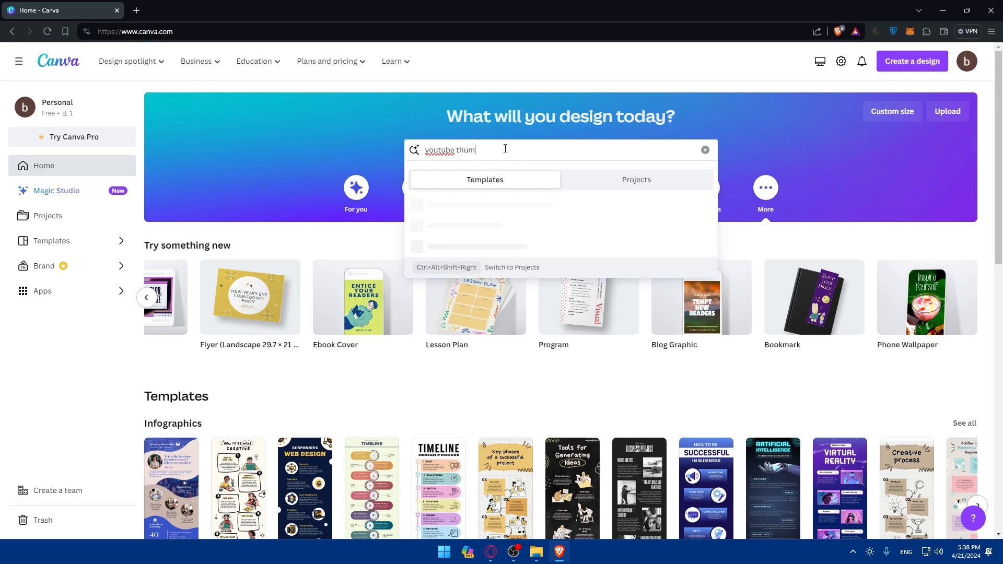
{"action": "type", "text": "bnails"}
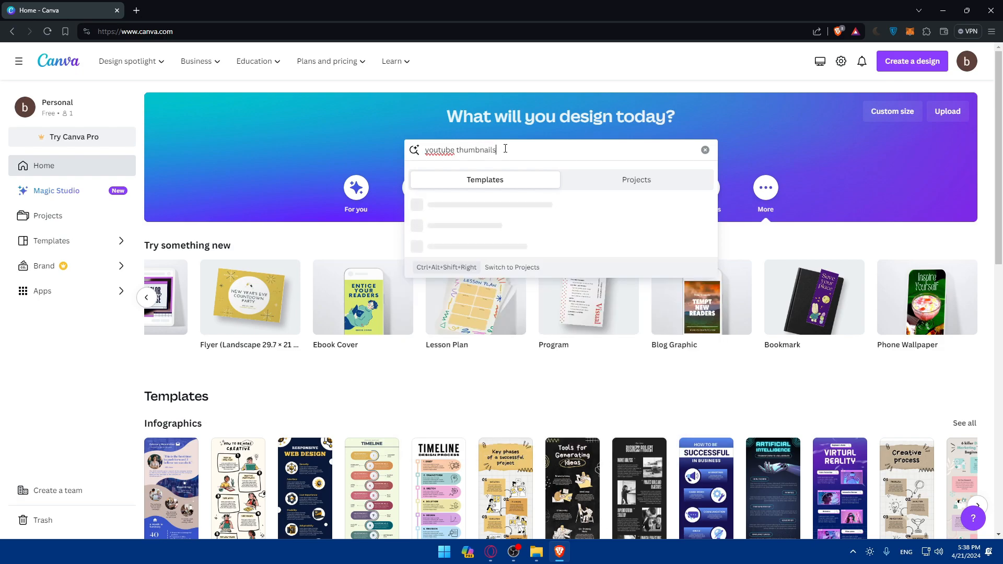
{"action": "left_click", "coordinate": [503, 205]}
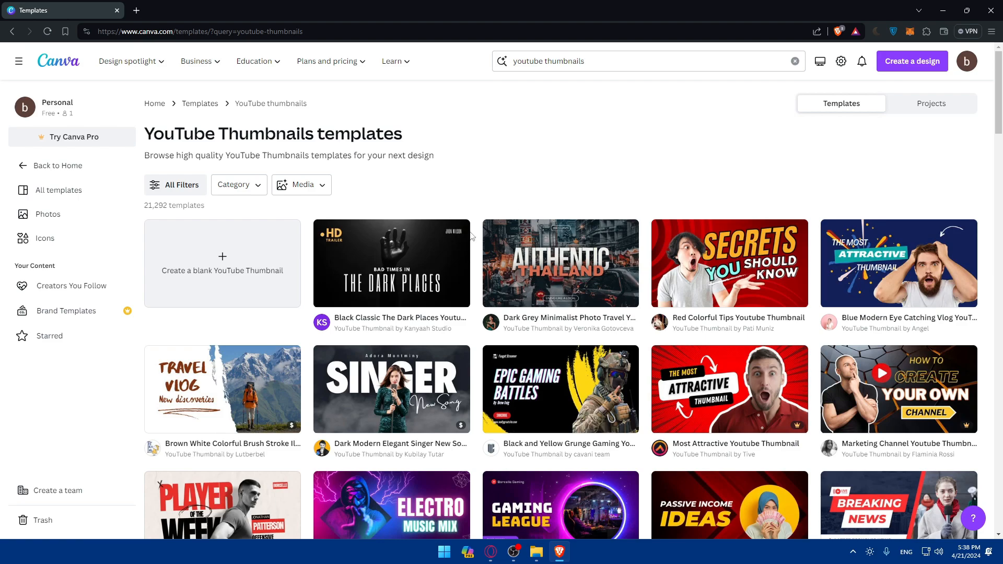
Step: Look through the thumbnail results and open the Red Colorful Tips Youtube Thumbnail template for customizing
{"action": "scroll", "coordinate": [485, 225], "scroll_direction": "down", "scroll_amount": 2}
{"action": "scroll", "coordinate": [603, 372], "scroll_direction": "down", "scroll_amount": 2}
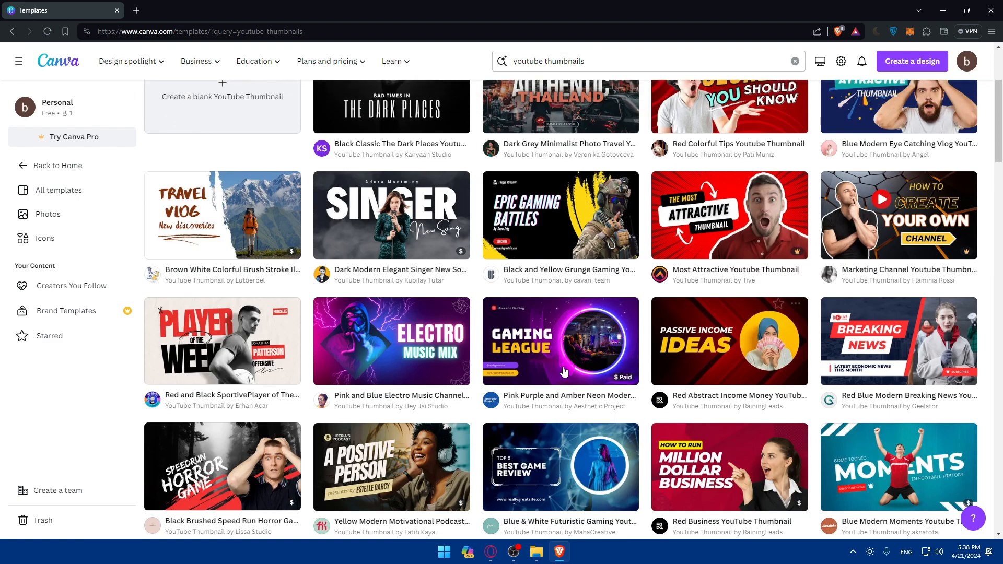
{"action": "scroll", "coordinate": [253, 405], "scroll_direction": "down", "scroll_amount": 4}
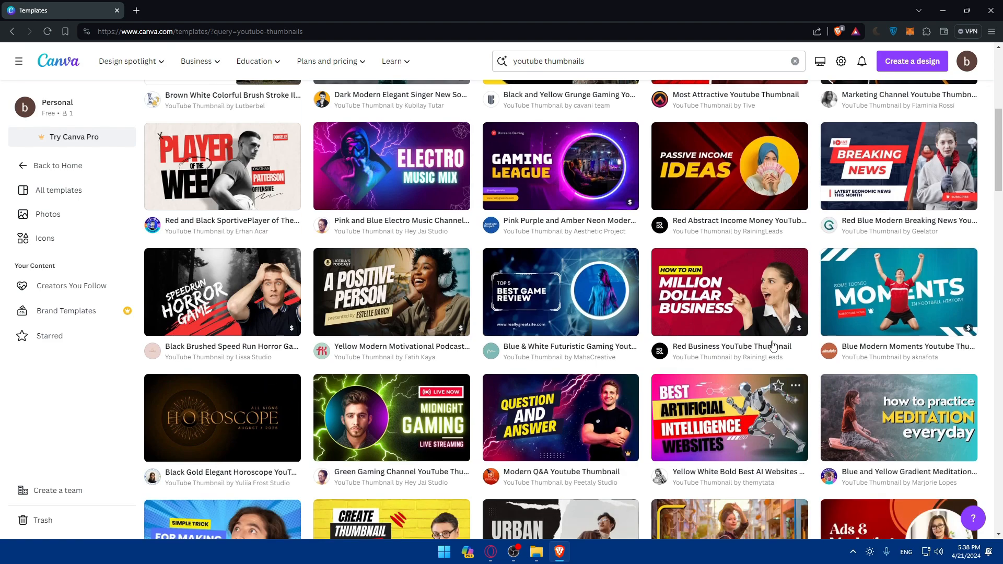
{"action": "scroll", "coordinate": [763, 363], "scroll_direction": "down", "scroll_amount": 4}
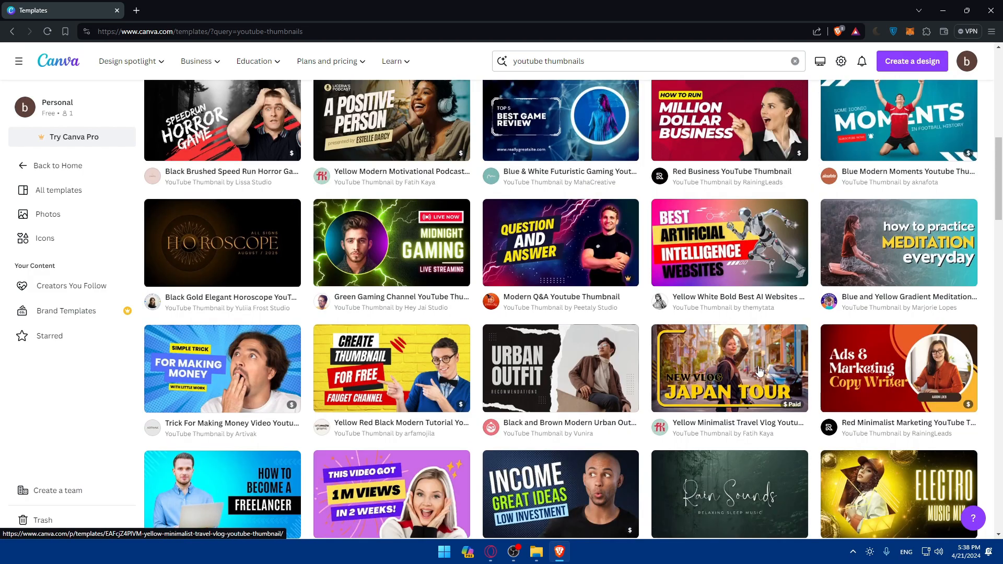
{"action": "scroll", "coordinate": [756, 370], "scroll_direction": "up", "scroll_amount": 12}
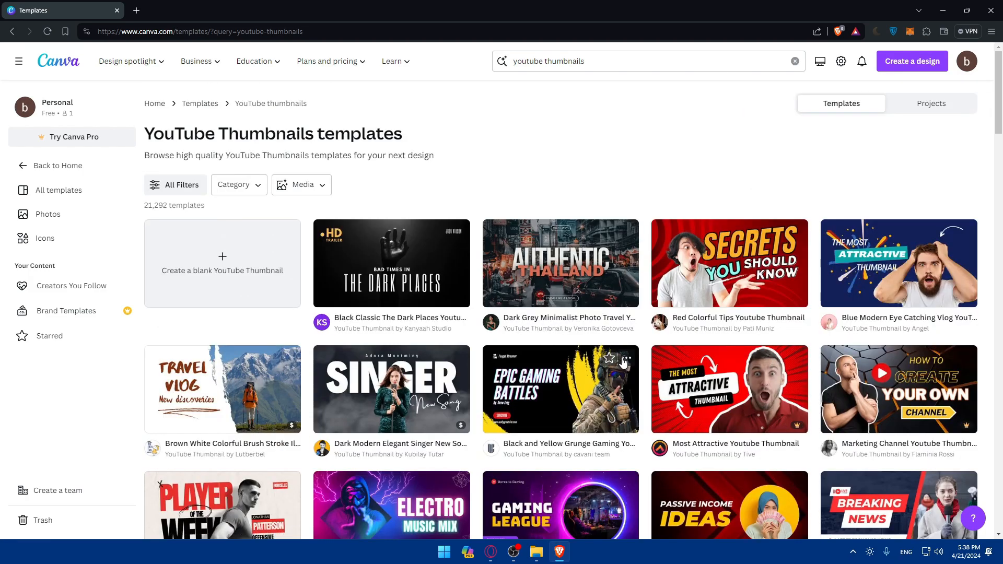
{"action": "scroll", "coordinate": [565, 370], "scroll_direction": "down", "scroll_amount": 2}
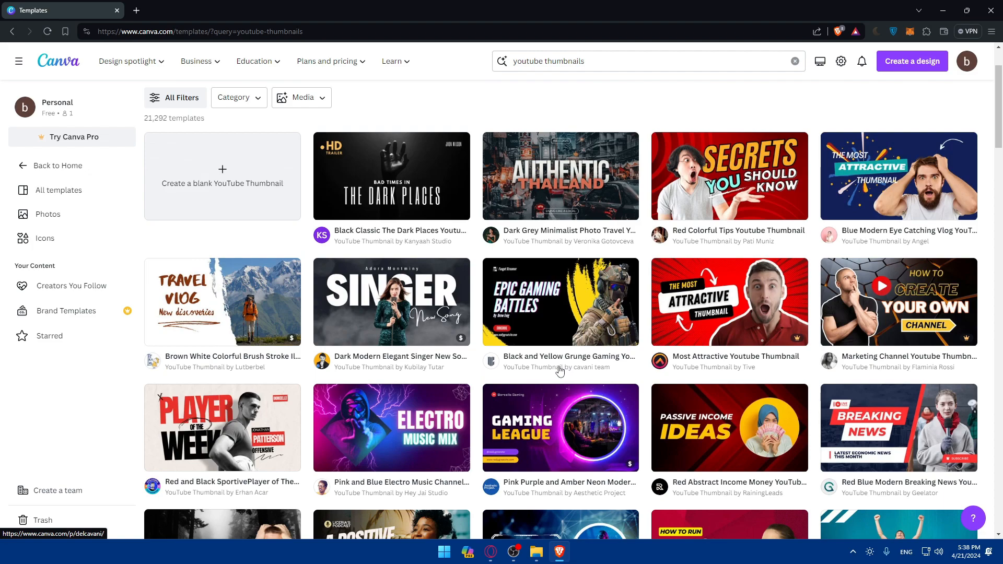
{"action": "left_click", "coordinate": [724, 184]}
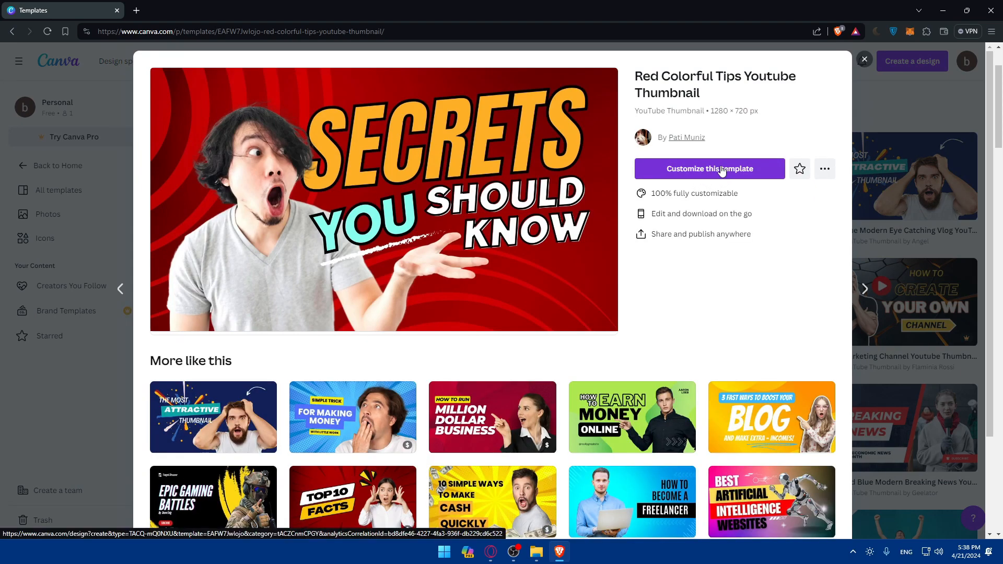
{"action": "left_click", "coordinate": [722, 169]}
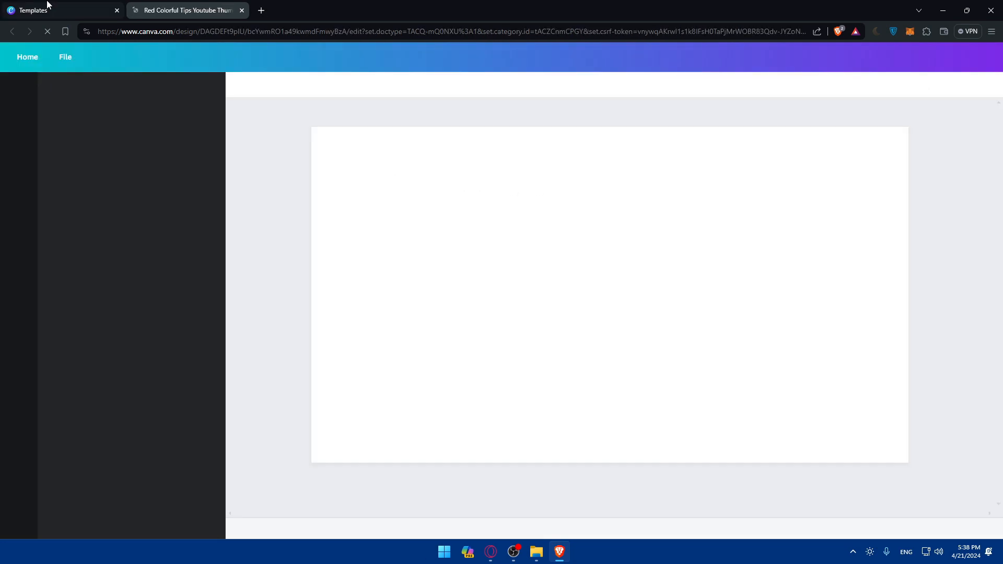
Step: Examine more YouTube thumbnail templates in the search results, then return to the opened Red Colorful Tips design
{"action": "left_click", "coordinate": [48, 10]}
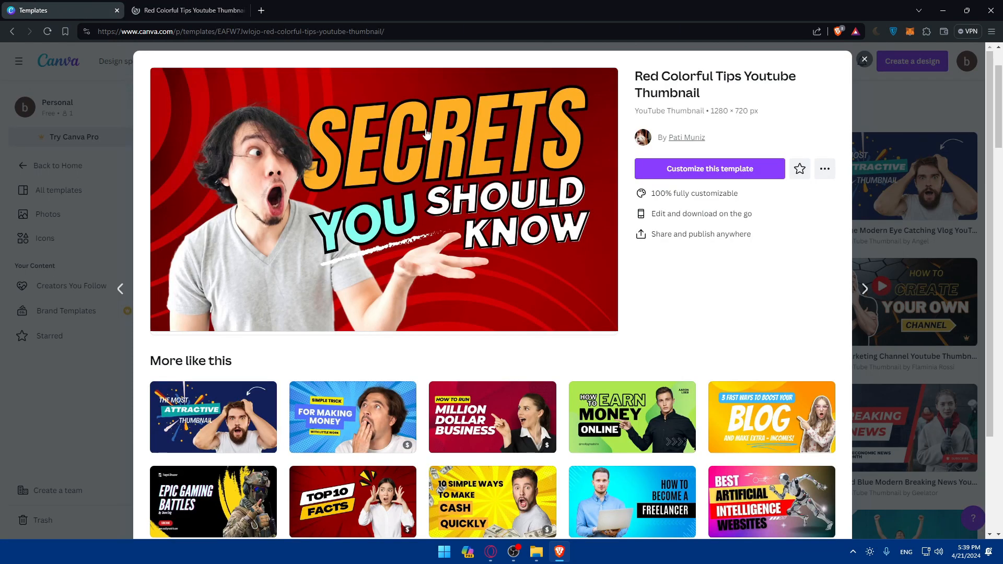
{"action": "left_click", "coordinate": [862, 61]}
{"action": "scroll", "coordinate": [587, 207], "scroll_direction": "down", "scroll_amount": 7}
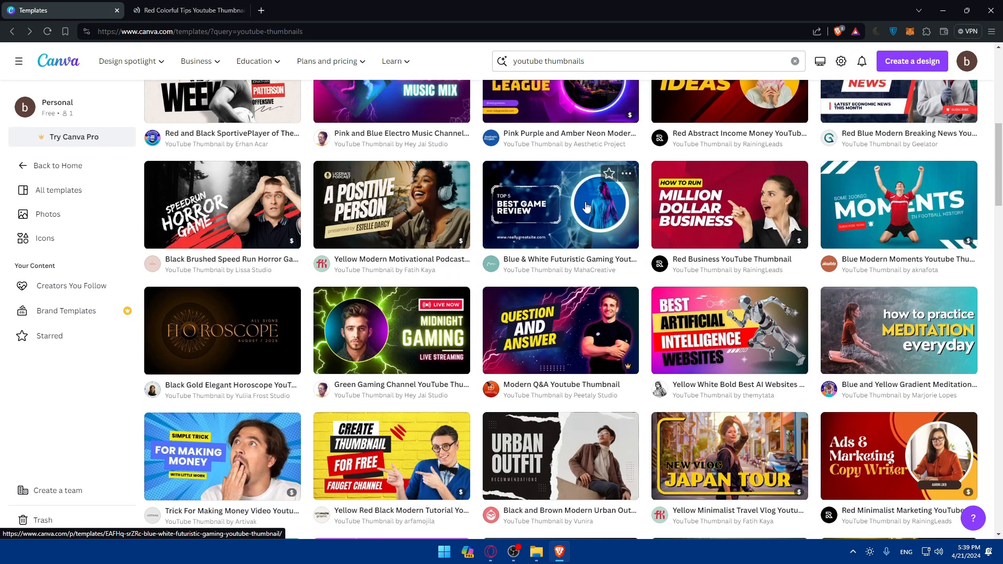
{"action": "scroll", "coordinate": [587, 206], "scroll_direction": "down", "scroll_amount": 2}
{"action": "scroll", "coordinate": [583, 245], "scroll_direction": "down", "scroll_amount": 3}
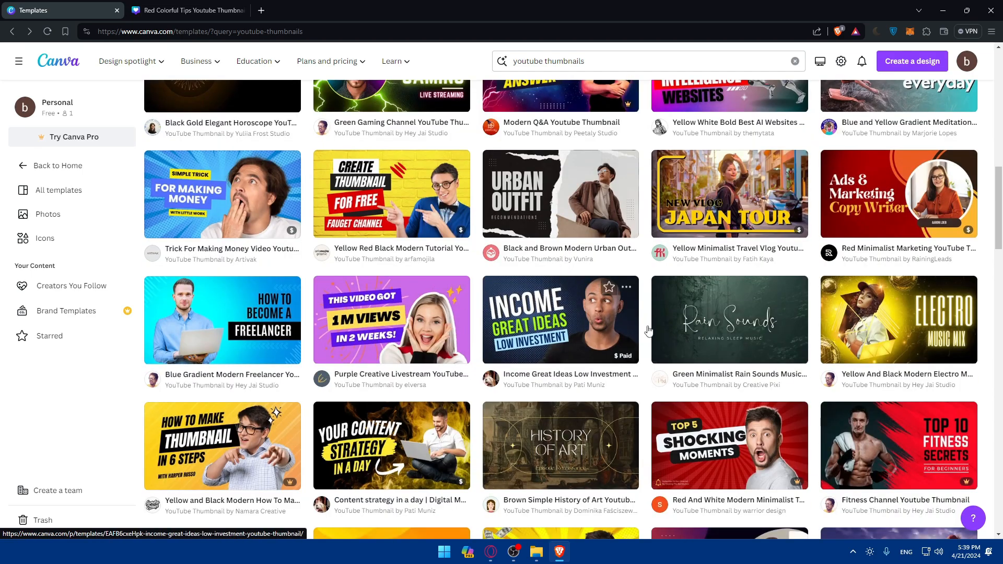
{"action": "scroll", "coordinate": [550, 314], "scroll_direction": "down", "scroll_amount": 5}
{"action": "scroll", "coordinate": [551, 313], "scroll_direction": "down", "scroll_amount": 6}
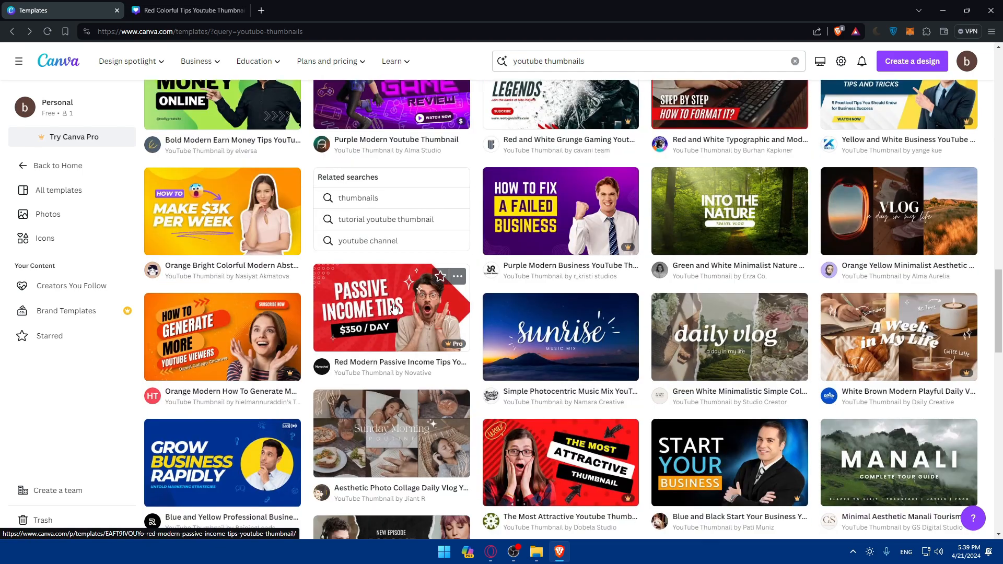
{"action": "scroll", "coordinate": [394, 307], "scroll_direction": "down", "scroll_amount": 12}
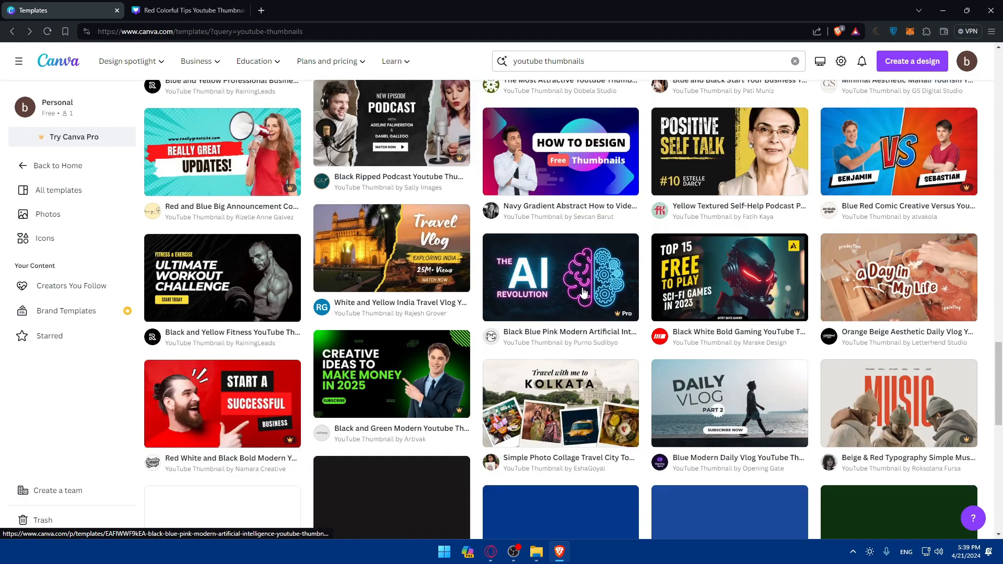
{"action": "scroll", "coordinate": [583, 291], "scroll_direction": "down", "scroll_amount": 10}
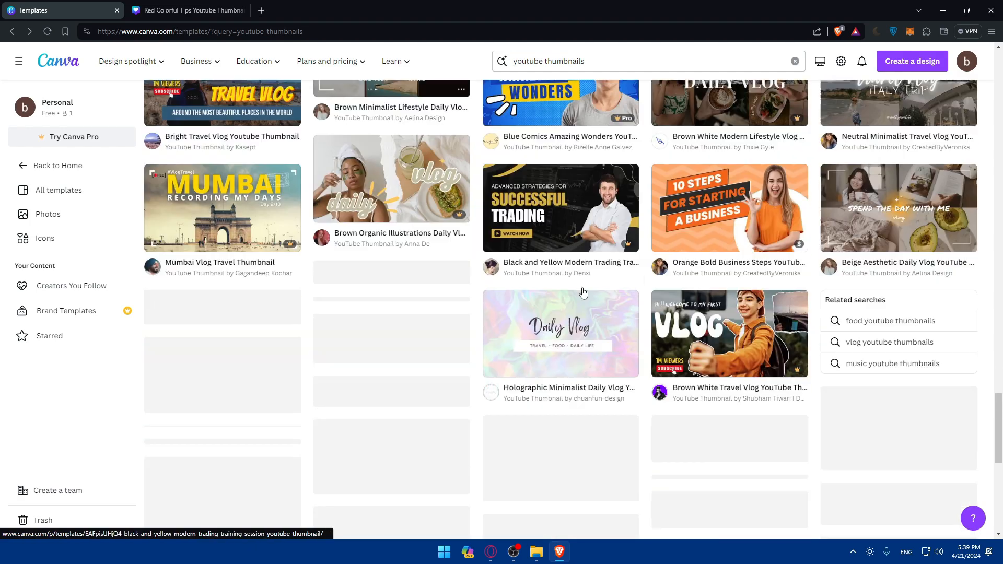
{"action": "scroll", "coordinate": [583, 291], "scroll_direction": "down", "scroll_amount": 2}
{"action": "left_click", "coordinate": [186, 10]}
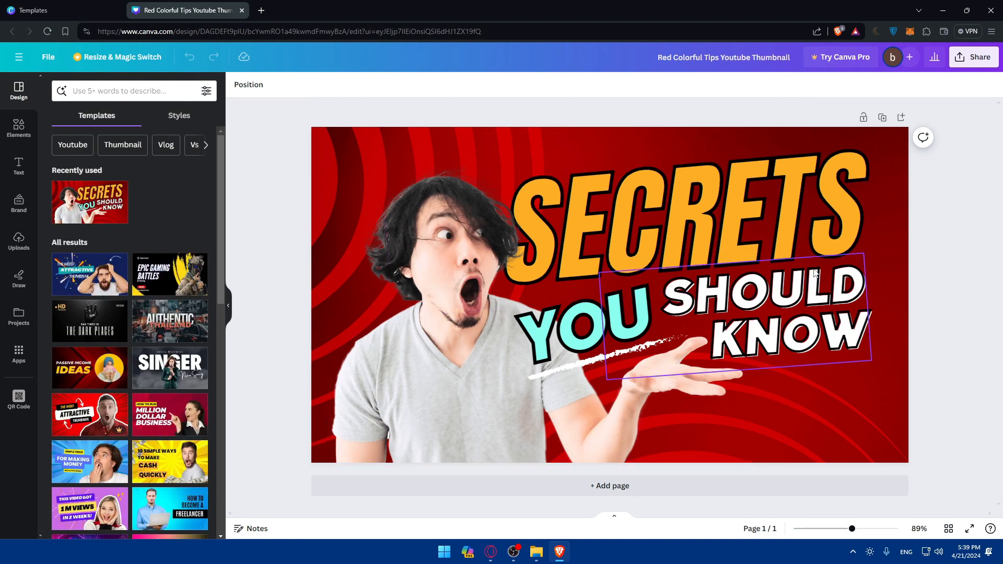
Step: Try out selecting the thumbnail's headline texts and delete the word YOU
{"action": "left_click", "coordinate": [636, 205]}
{"action": "left_click", "coordinate": [772, 197]}
{"action": "left_click", "coordinate": [753, 304]}
{"action": "left_click", "coordinate": [591, 349]}
{"action": "double_click", "coordinate": [590, 352]}
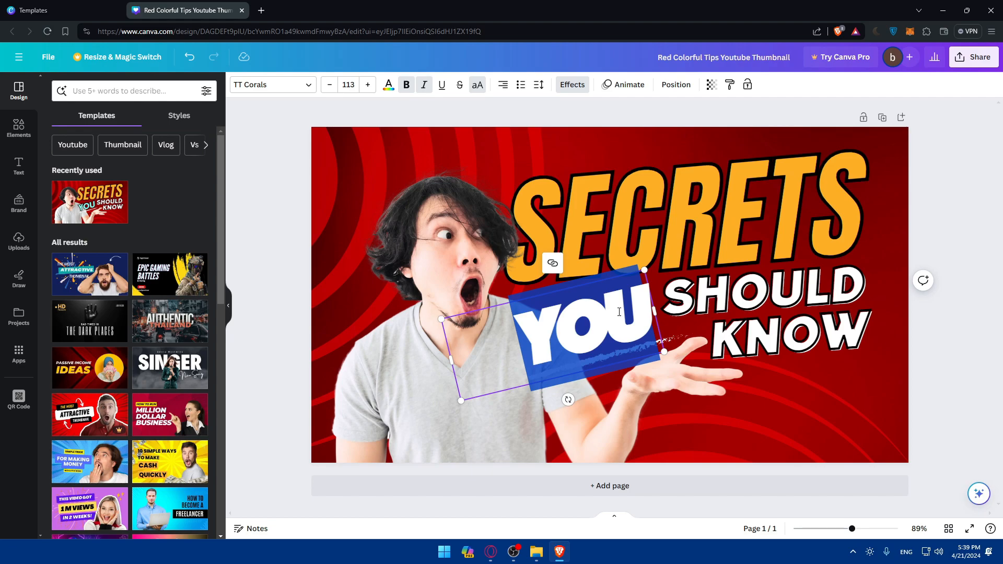
{"action": "key", "text": "BackSpace"}
Step: Delete the SECRETS headline and the photo of the surprised man from the thumbnail
{"action": "left_click", "coordinate": [506, 197]}
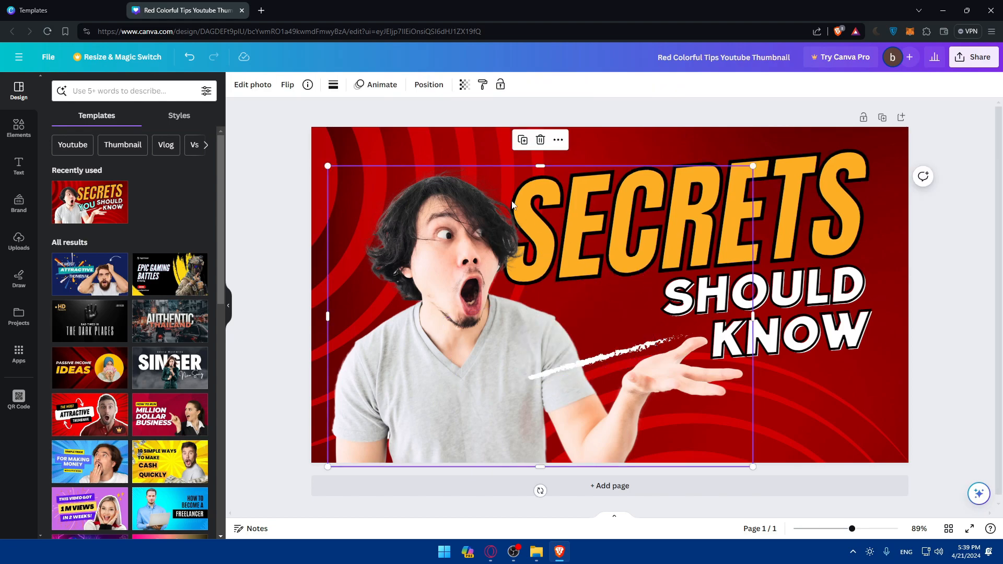
{"action": "left_click", "coordinate": [619, 362]}
{"action": "left_click", "coordinate": [707, 234]}
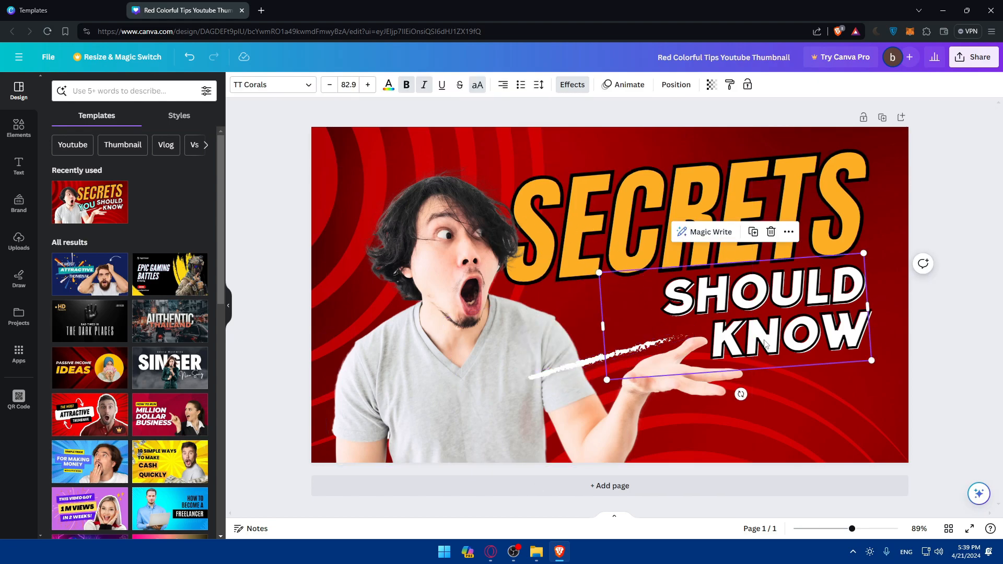
{"action": "key", "text": "Delete"}
{"action": "left_click", "coordinate": [479, 260]}
{"action": "key", "text": "Delete"}
Step: Undo the deletions of the man's photo, the SECRETS headline and the YOU text
{"action": "key", "text": "ctrl+z"}
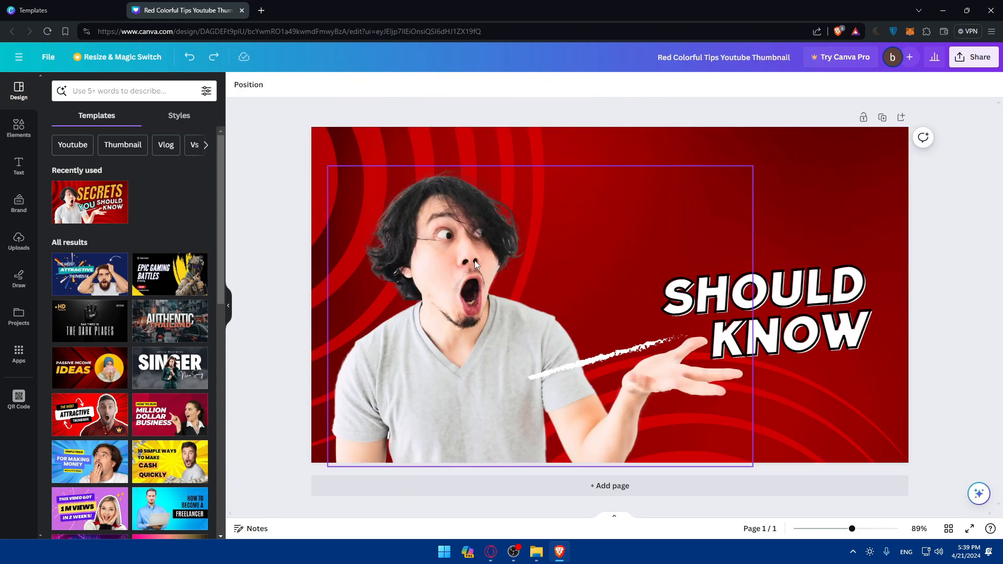
{"action": "key", "text": "ctrl+z"}
{"action": "key", "text": "ctrl+z"}
Step: Remove the photo of the surprised man from the thumbnail
{"action": "left_click", "coordinate": [399, 272]}
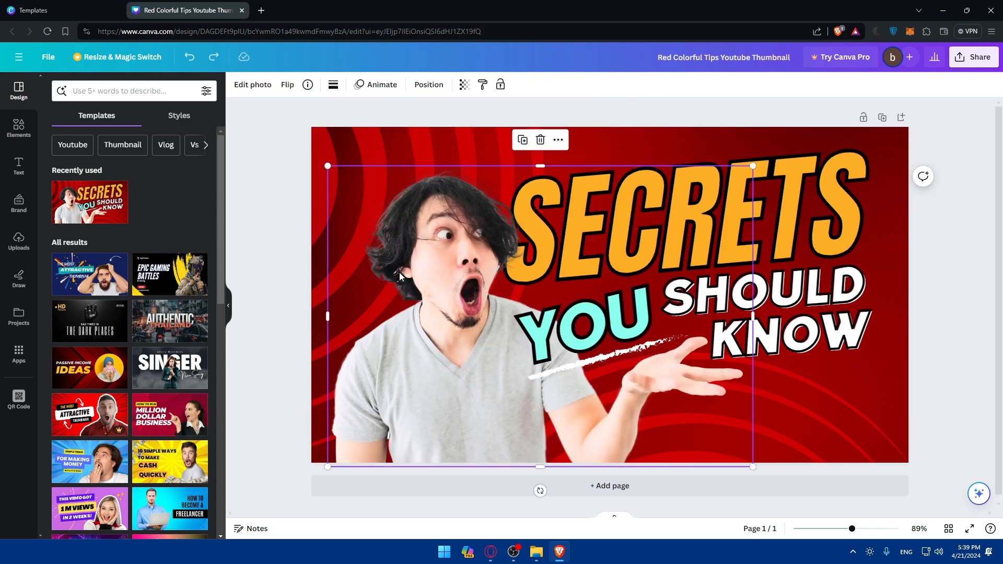
{"action": "key", "text": "Delete"}
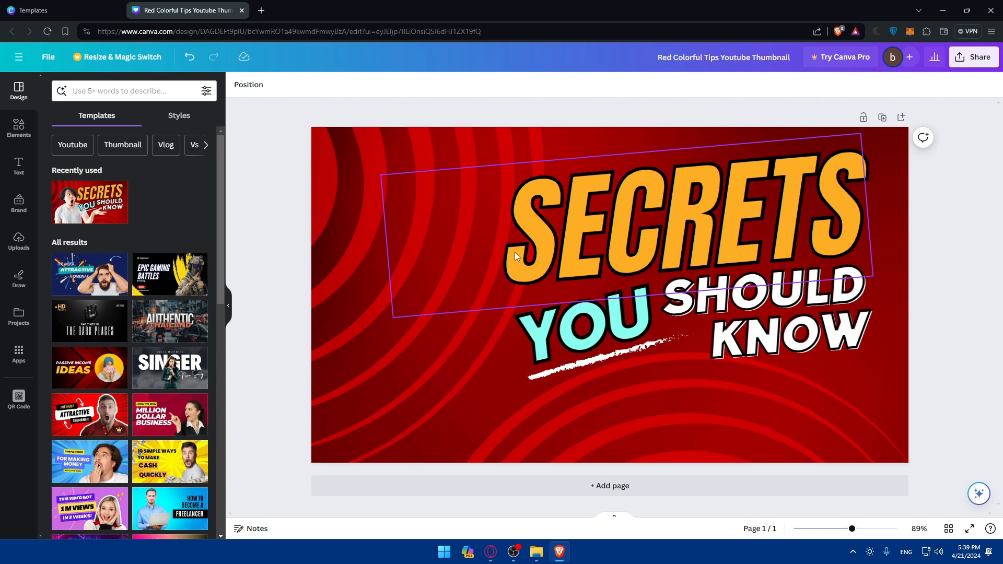
Step: Try placing the recently used landscape frame element in the area beside the SECRETS headline and delete it again
{"action": "left_click", "coordinate": [28, 137]}
{"action": "left_click_drag", "start_coordinate": [72, 176], "coordinate": [388, 239]}
{"action": "key", "text": "Delete"}
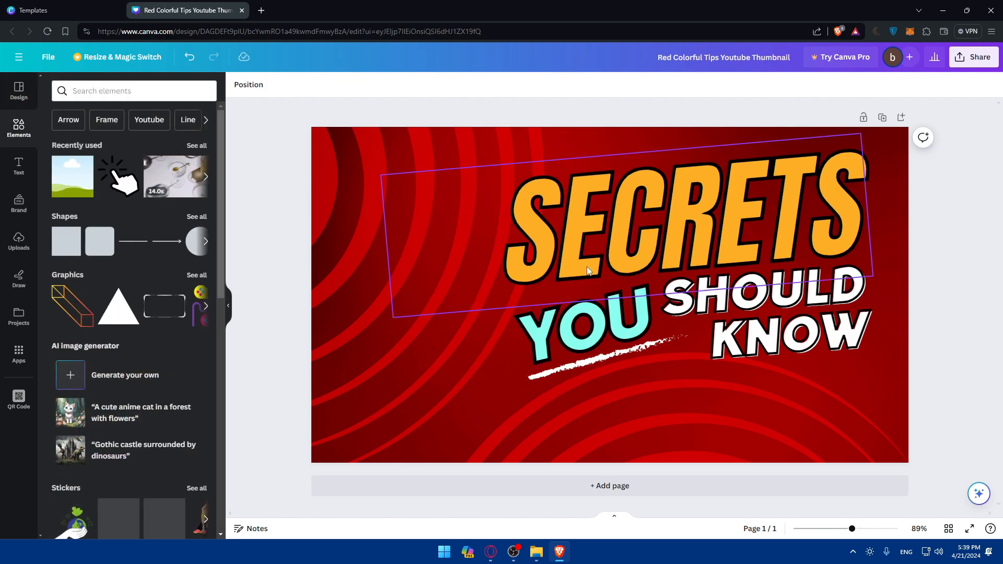